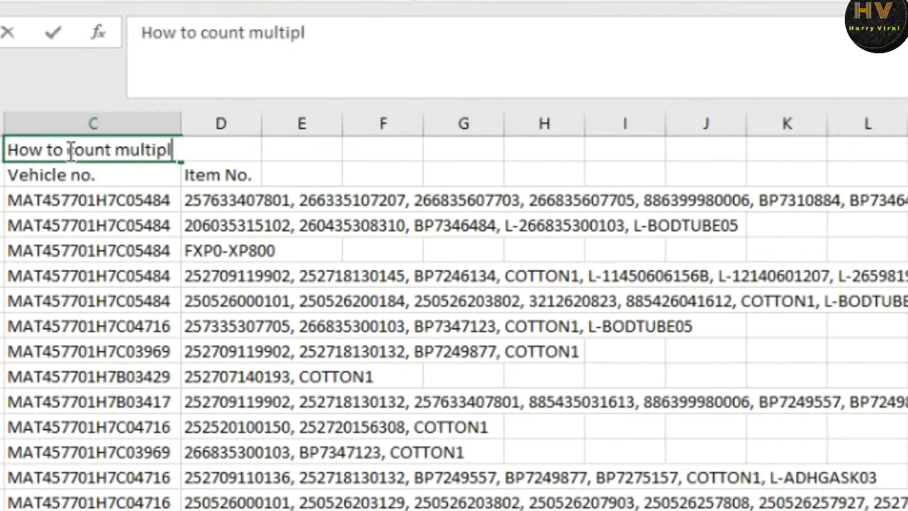
# Complete the heading in cell C1 as "How to count multiple columns and multiple rows and show in summary?"
pyautogui.write('e')
pyautogui.write(' colu')
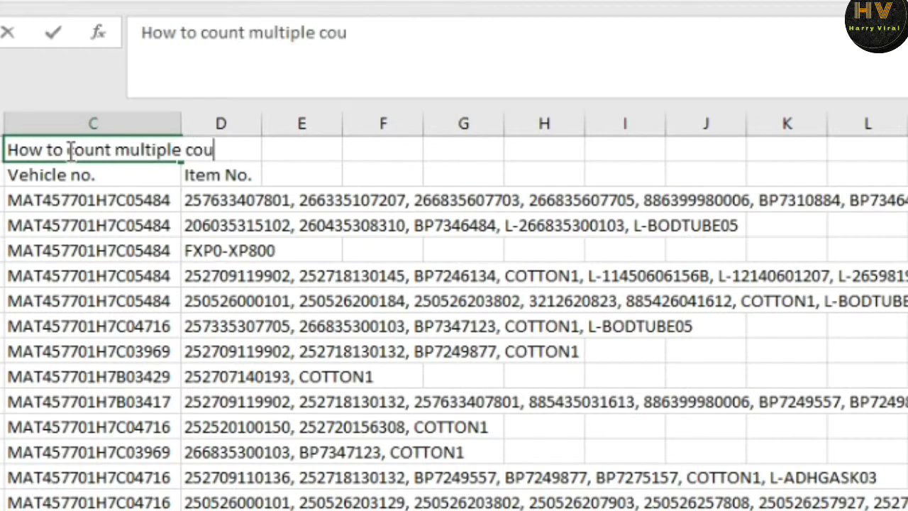
pyautogui.press('BackSpace')
pyautogui.write('lumns and ')
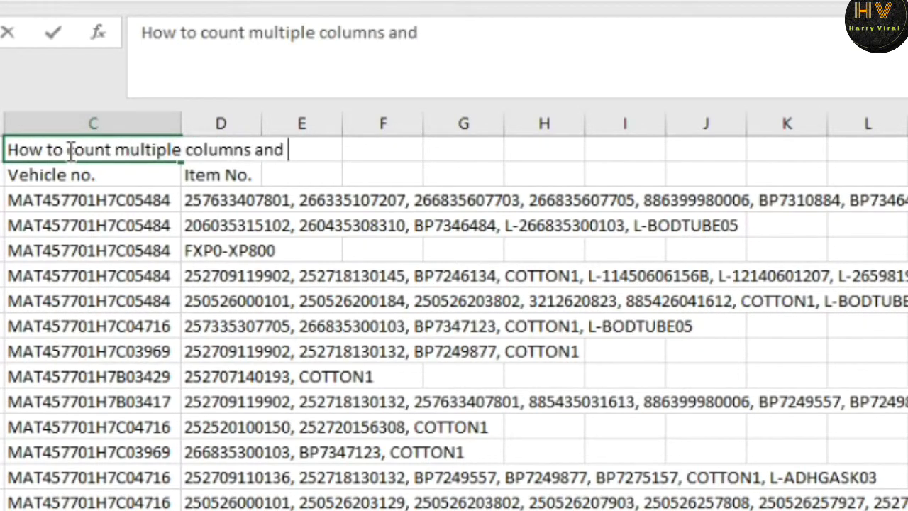
pyautogui.write('multiple ')
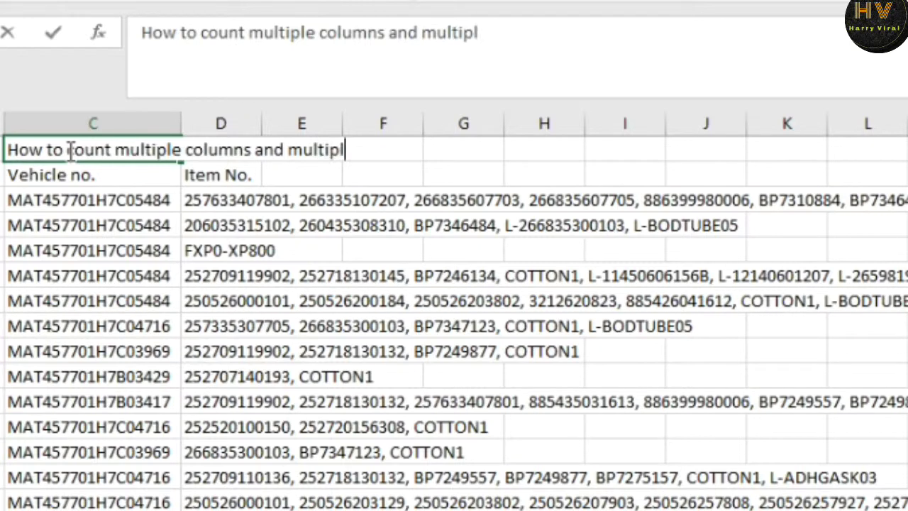
pyautogui.write('rows')
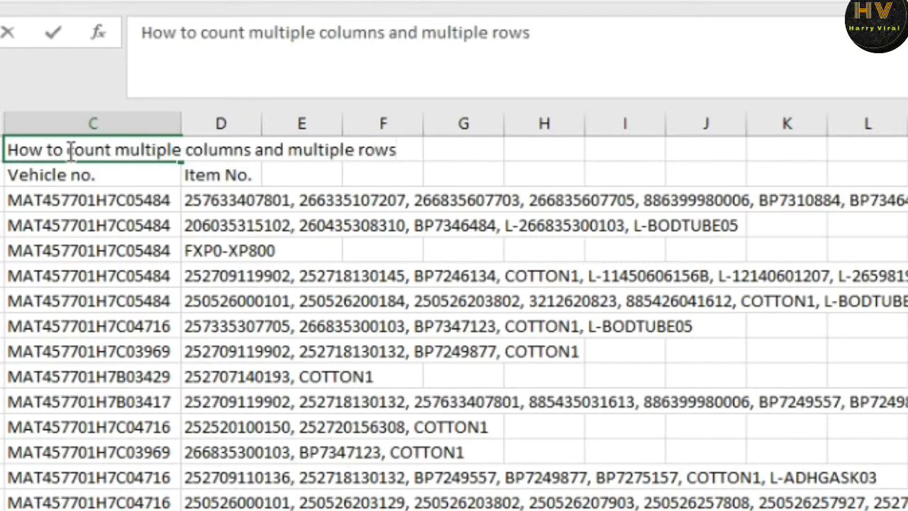
pyautogui.write(' and show t')
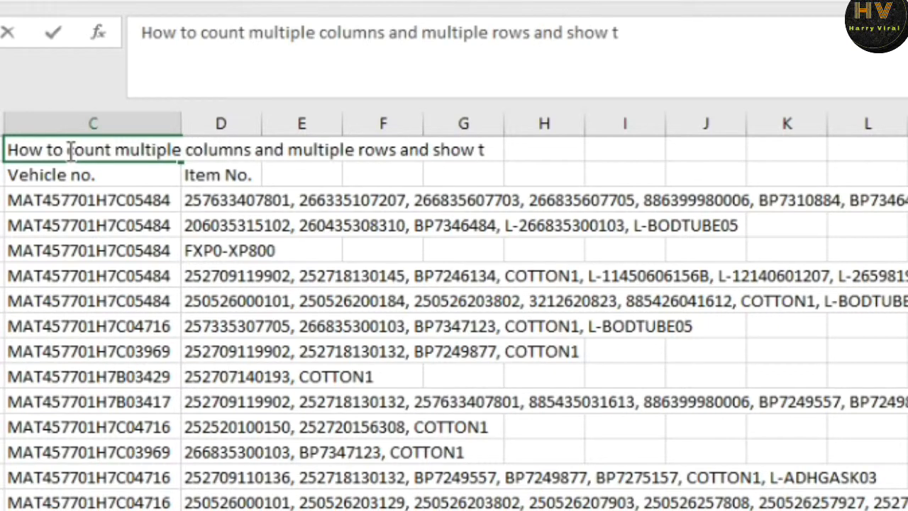
pyautogui.press('BackSpace')
pyautogui.write('in summary')
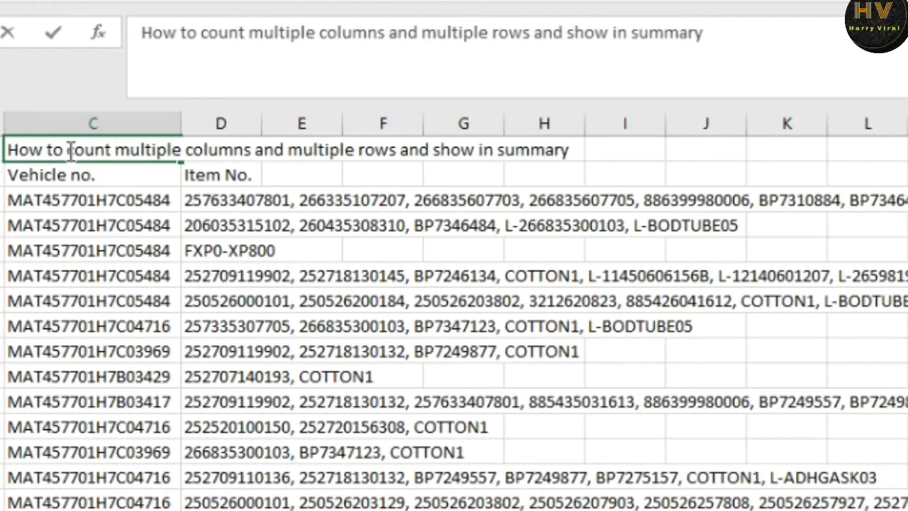
pyautogui.write('?')
pyautogui.press('Return')
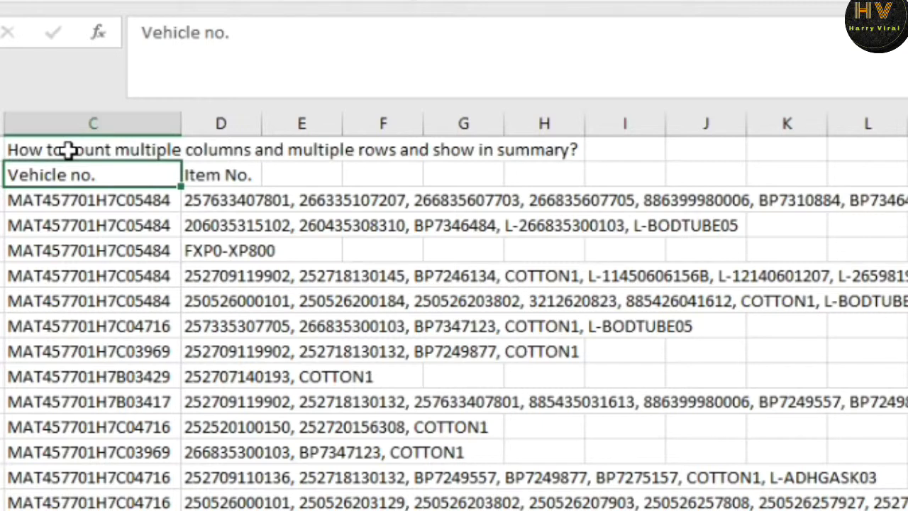
# Enter "lets begin..." in cell J1 and make the texts in row 1 bold
pyautogui.press('Up')
pyautogui.press('Right')
pyautogui.press('Right')
pyautogui.press('Right')
pyautogui.press('Right')
pyautogui.press('Right')
pyautogui.press('Right')
pyautogui.press('Right')
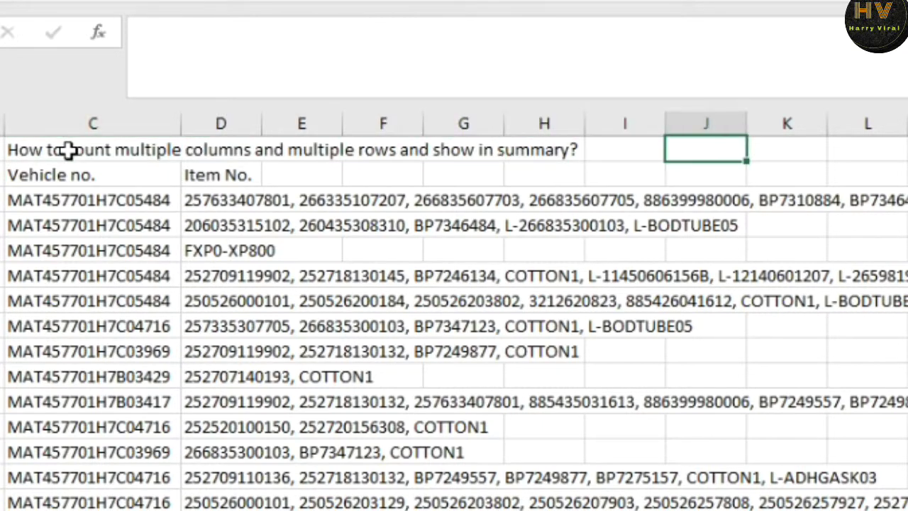
pyautogui.write('lets ')
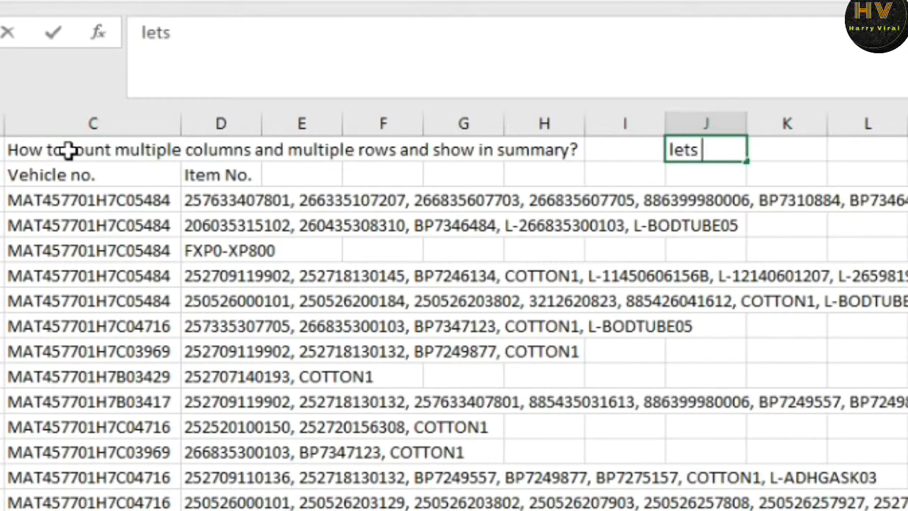
pyautogui.write('begin')
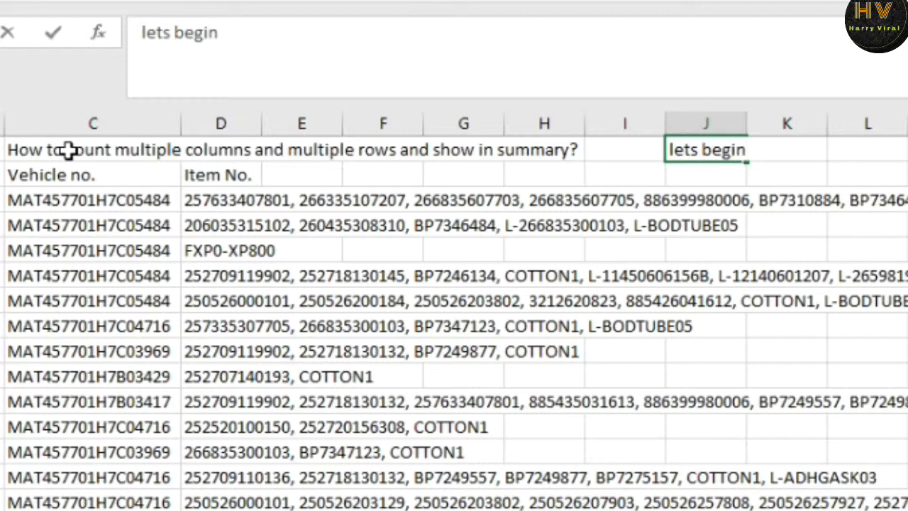
pyautogui.write('...')
pyautogui.press('Return')
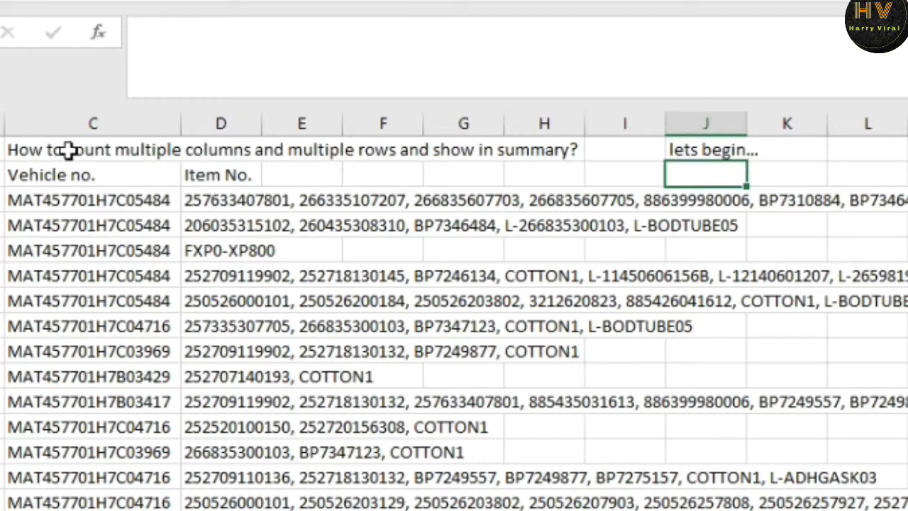
pyautogui.moveTo(66, 150); pyautogui.dragTo(786, 151)
pyautogui.click(405, 172)
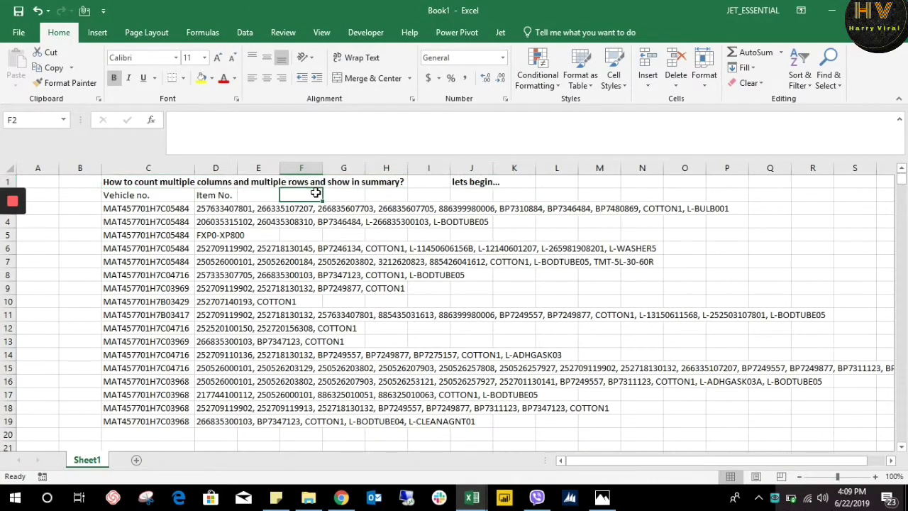
# Convert the vehicle and item data in C2:D19 into a table with headers
pyautogui.click(149, 197)
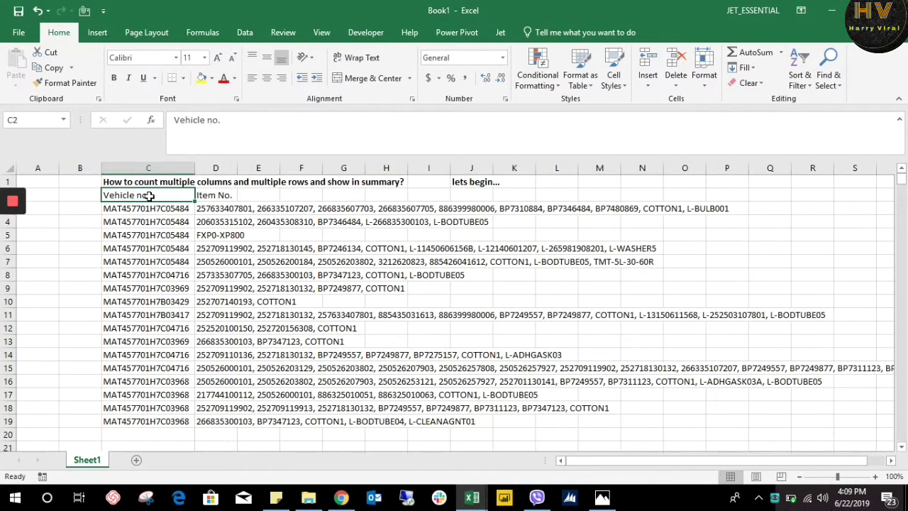
pyautogui.hotkey('ctrl', 'shift', 'Right')
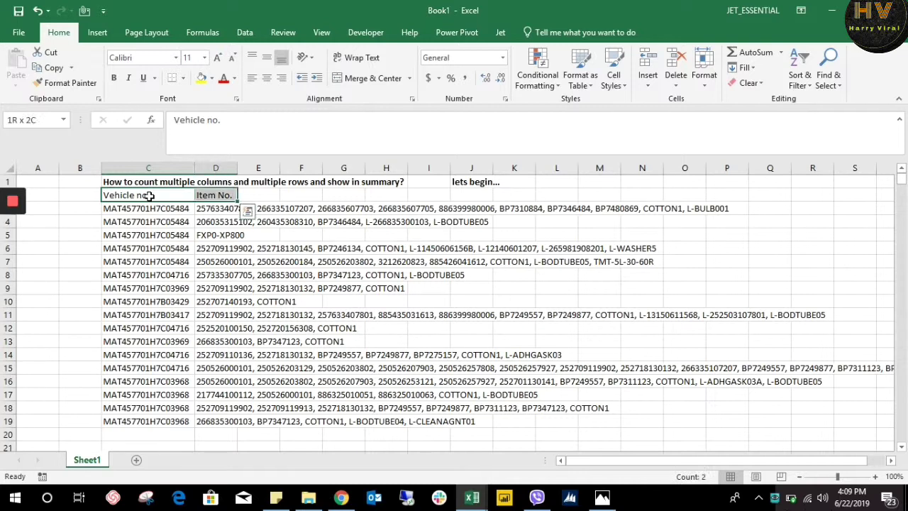
pyautogui.hotkey('ctrl', 'shift', 'Down')
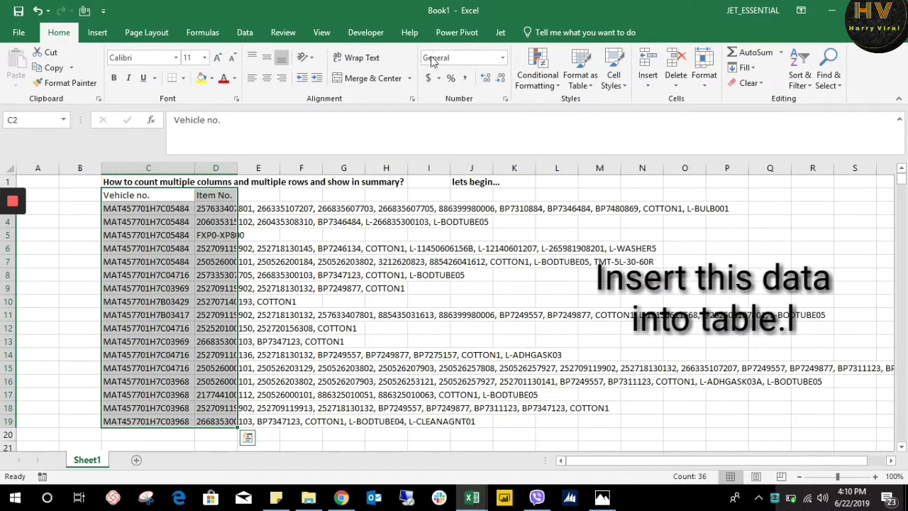
pyautogui.click(97, 32)
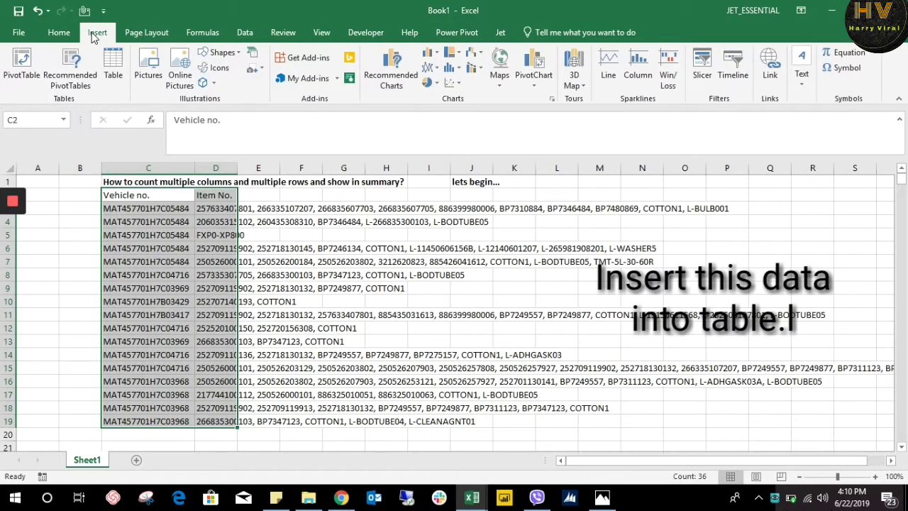
pyautogui.click(114, 71)
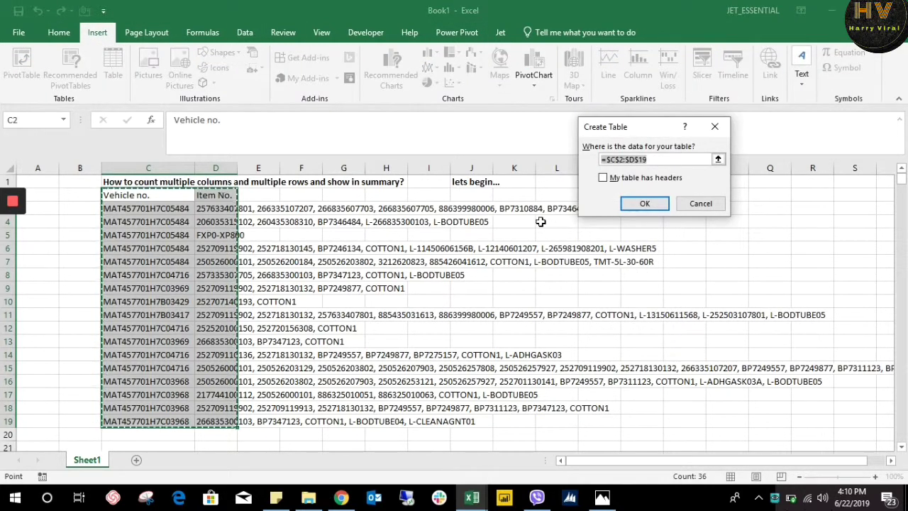
pyautogui.click(602, 177)
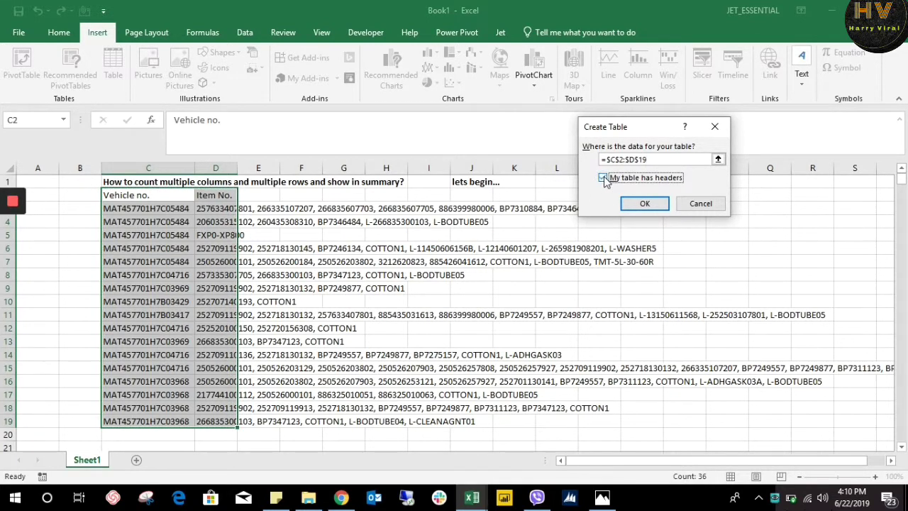
pyautogui.click(643, 205)
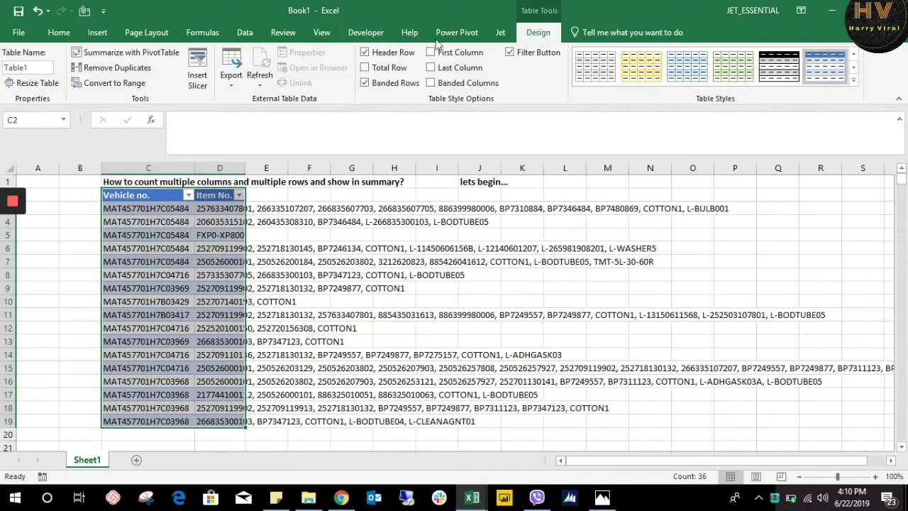
# Load the table into Power Query and split the Item No..1 column by comma at each occurrence of the delimiter
pyautogui.click(245, 30)
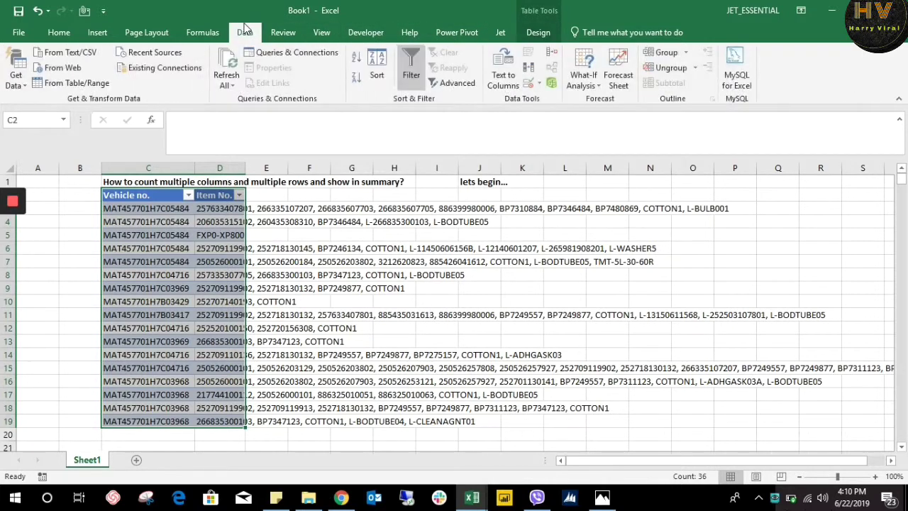
pyautogui.click(61, 85)
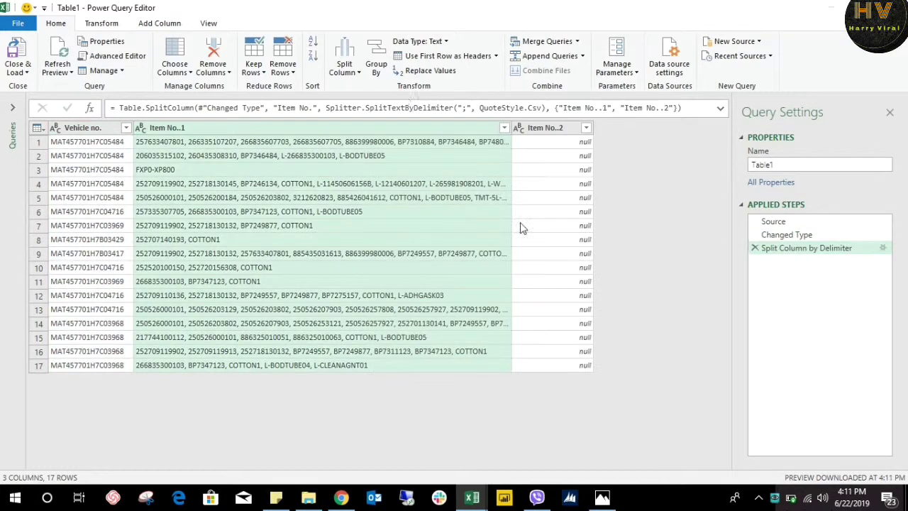
pyautogui.click(353, 68)
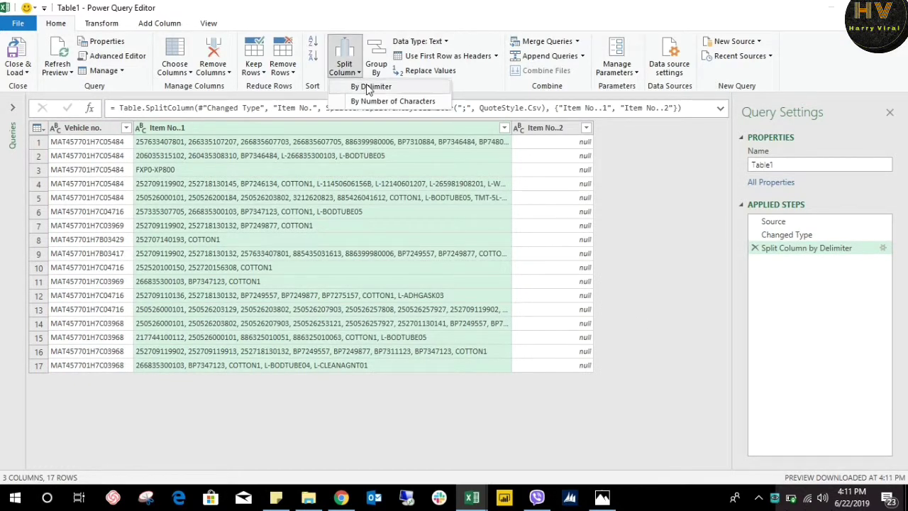
pyautogui.click(366, 87)
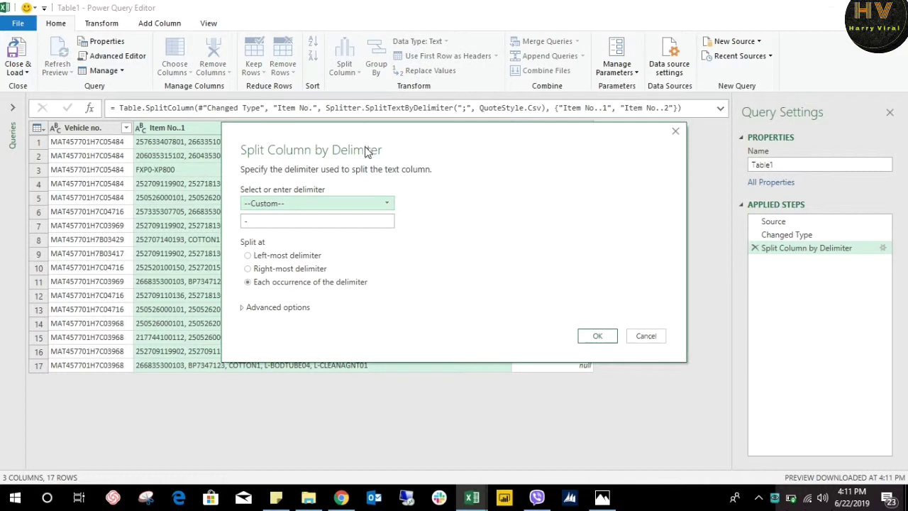
pyautogui.click(386, 204)
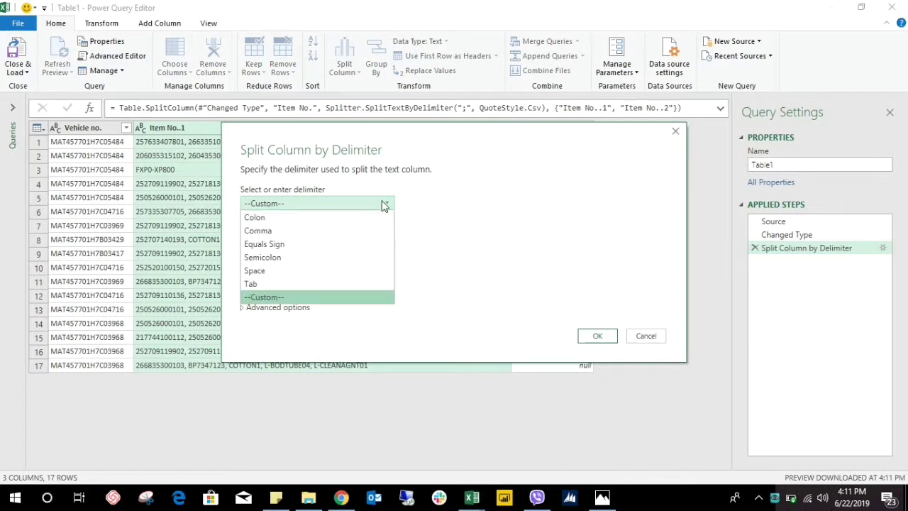
pyautogui.click(302, 232)
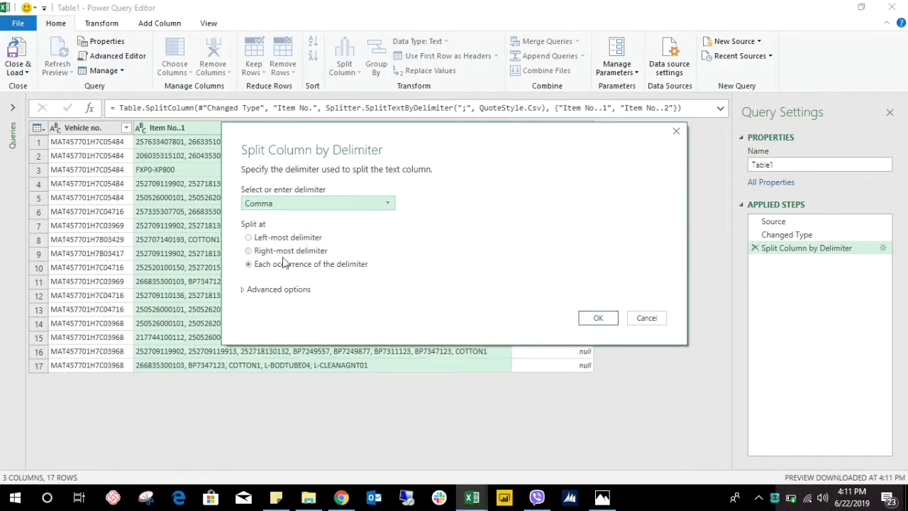
pyautogui.click(600, 318)
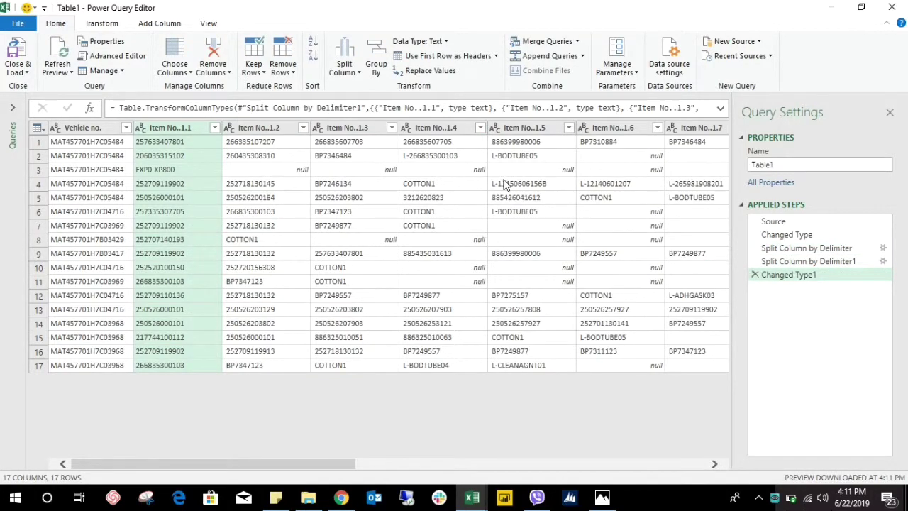
# Unpivot all columns other than Vehicle no. into attribute and value rows
pyautogui.click(83, 127)
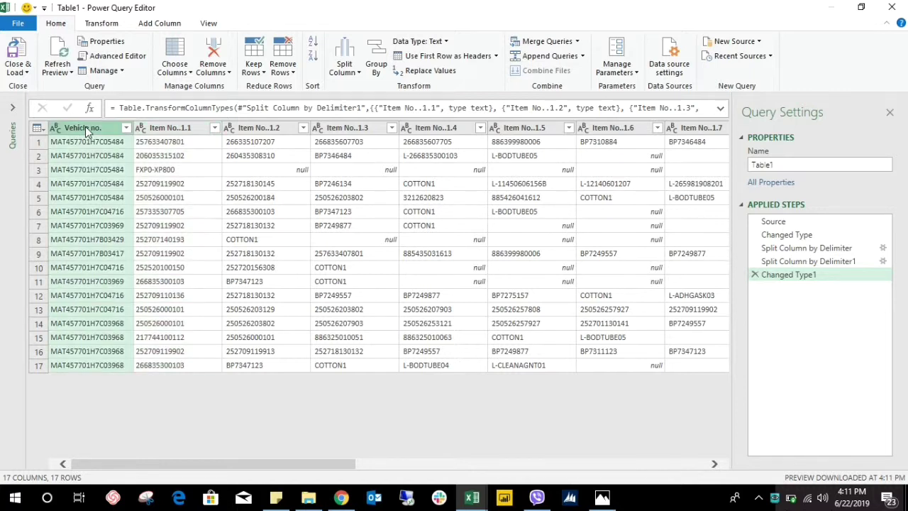
pyautogui.click(100, 24)
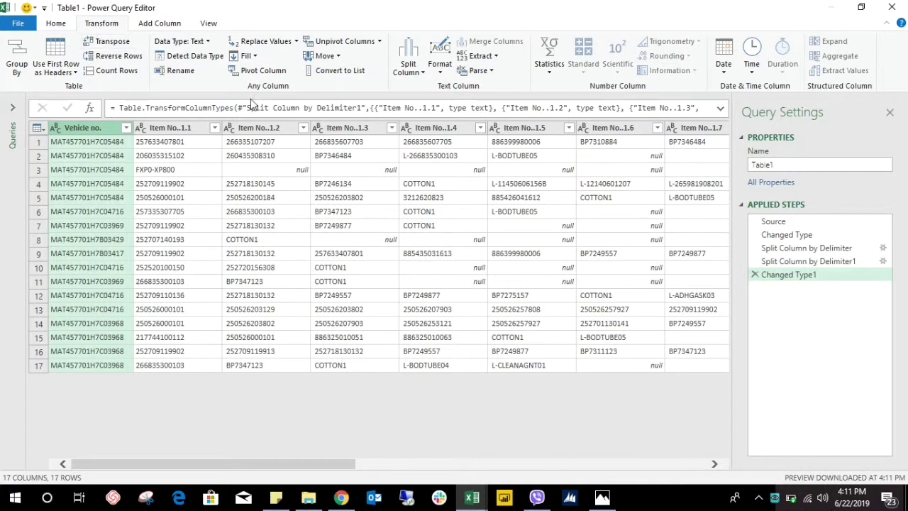
pyautogui.click(380, 42)
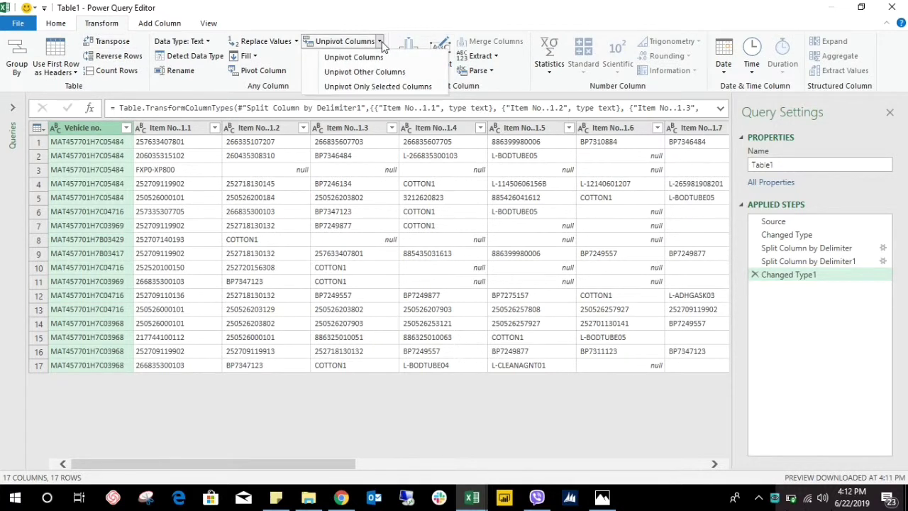
pyautogui.click(354, 73)
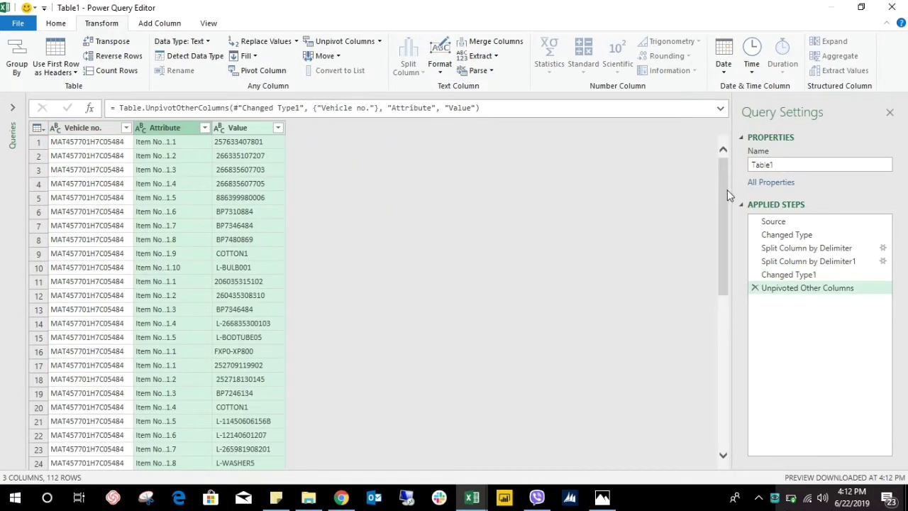
pyautogui.moveTo(727, 190); pyautogui.dragTo(718, 164)
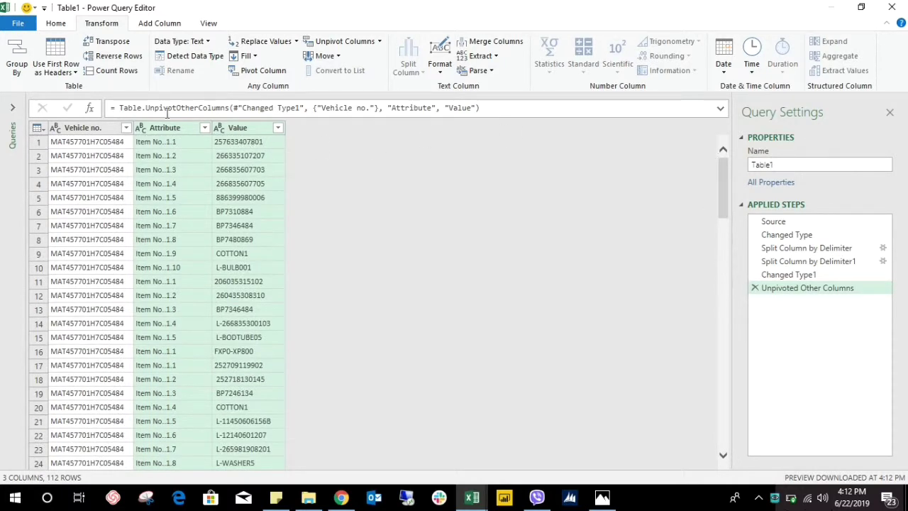
# Close the query editor and load the unpivoted result into the workbook
pyautogui.click(54, 23)
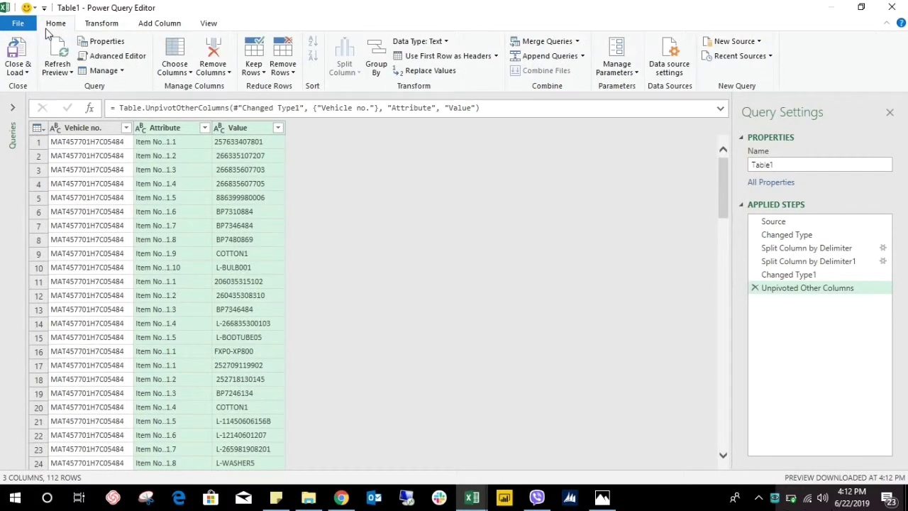
pyautogui.click(17, 72)
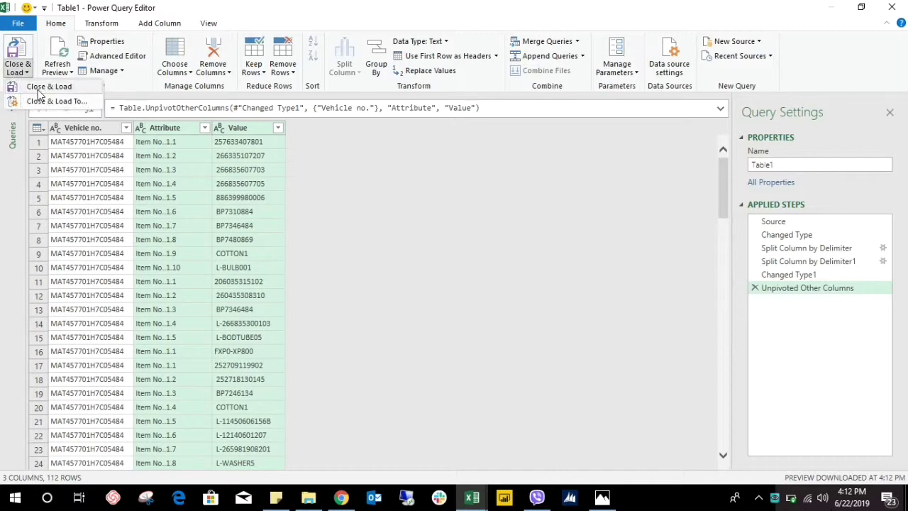
pyautogui.click(39, 88)
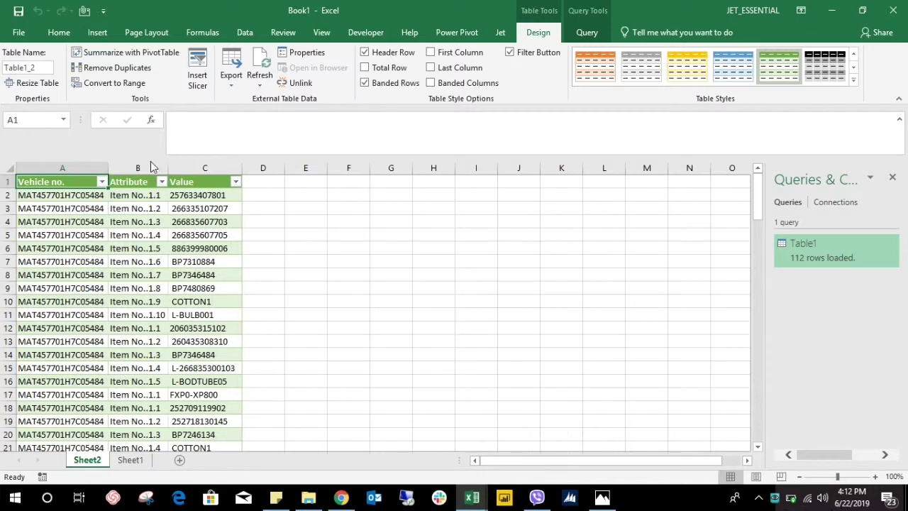
# Delete the Attribute column from the loaded query table on Sheet2
pyautogui.rightClick(138, 166)
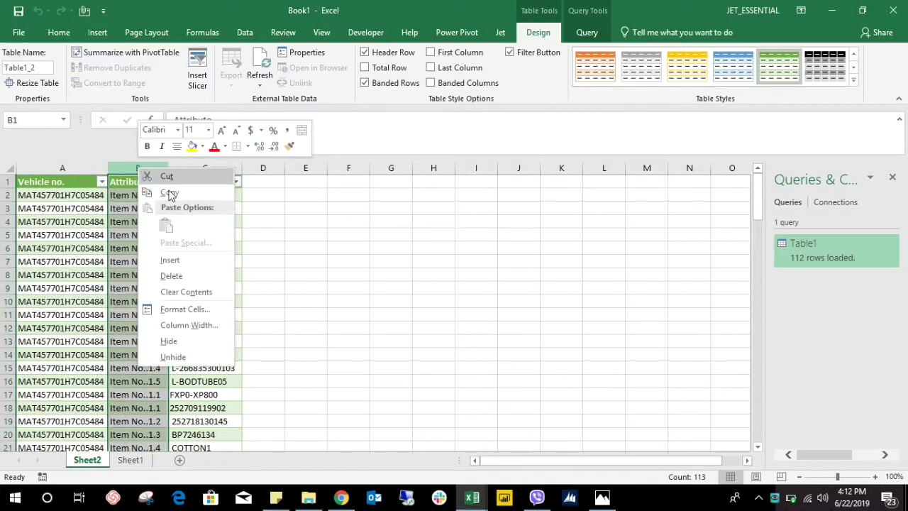
pyautogui.click(171, 276)
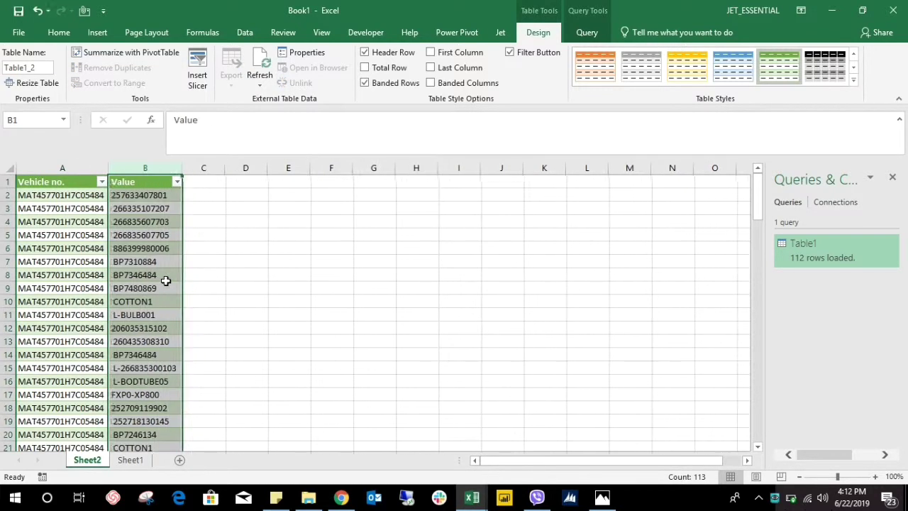
# Create a PivotTable on a new worksheet from the whole Vehicle no. and Value table
pyautogui.click(57, 197)
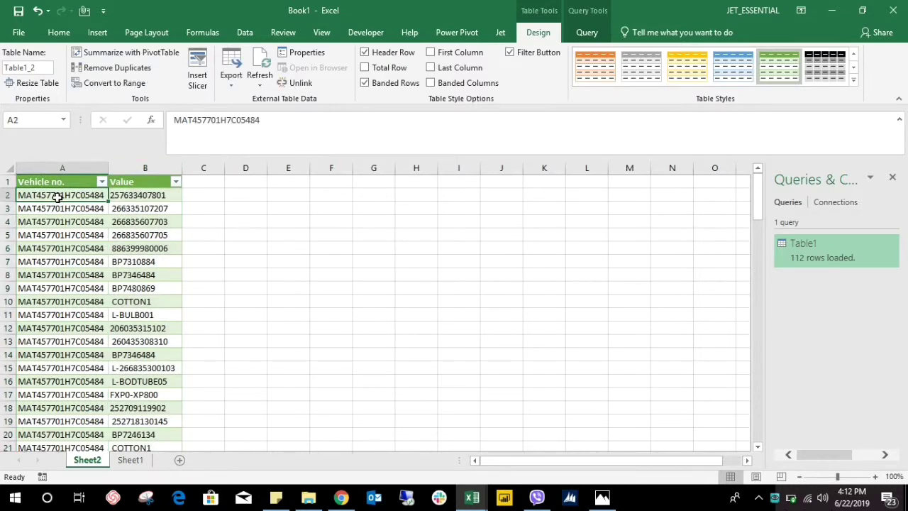
pyautogui.press('Up')
pyautogui.hotkey('shift', 'Right')
pyautogui.hotkey('shift', 'Down')
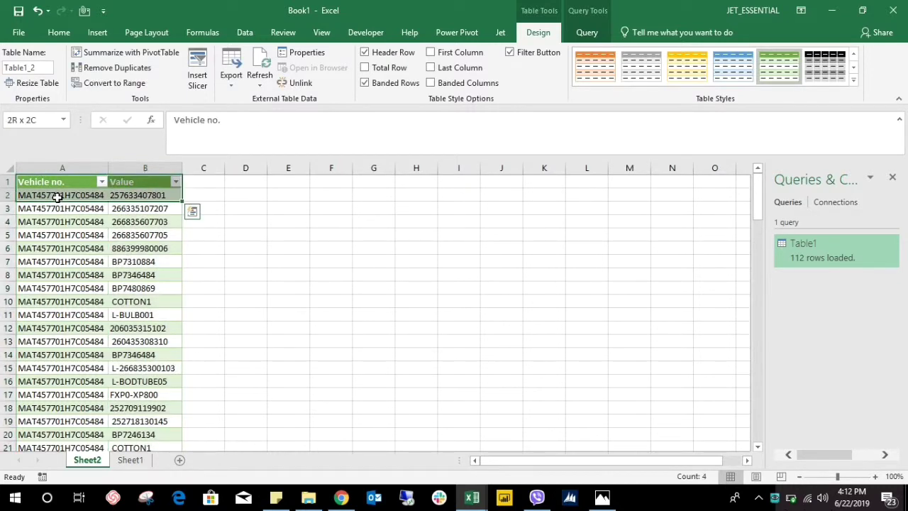
pyautogui.hotkey('ctrl', 'shift', 'Down')
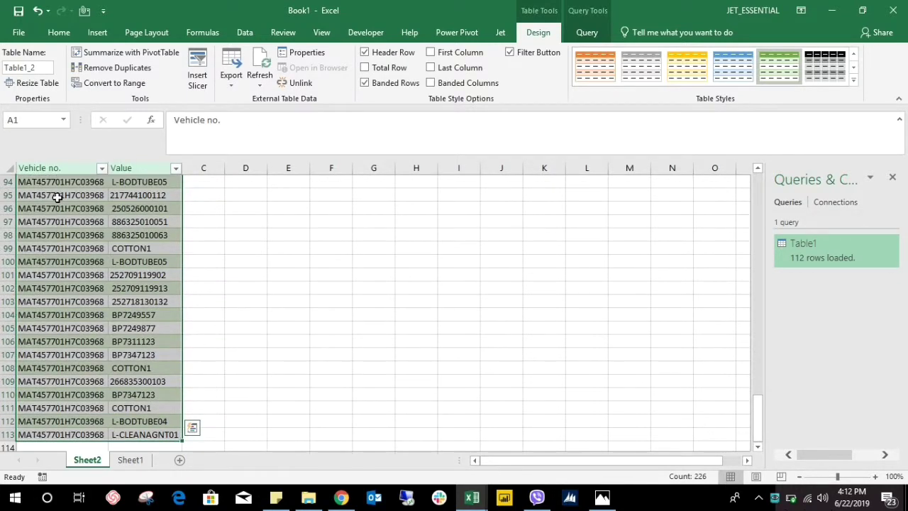
pyautogui.click(96, 32)
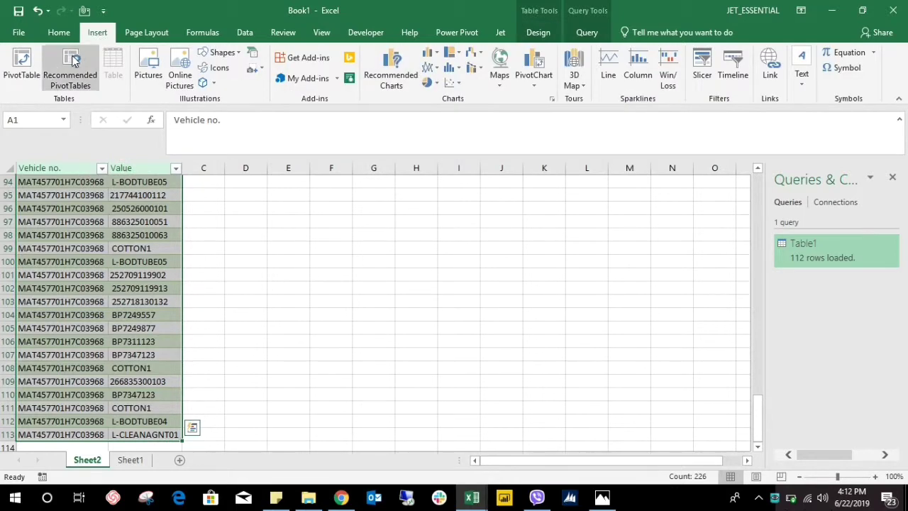
pyautogui.click(22, 63)
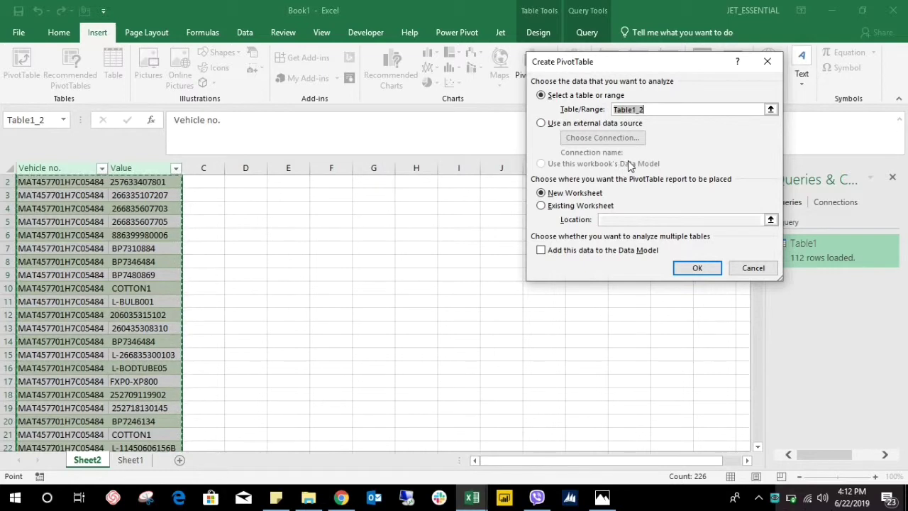
pyautogui.click(693, 268)
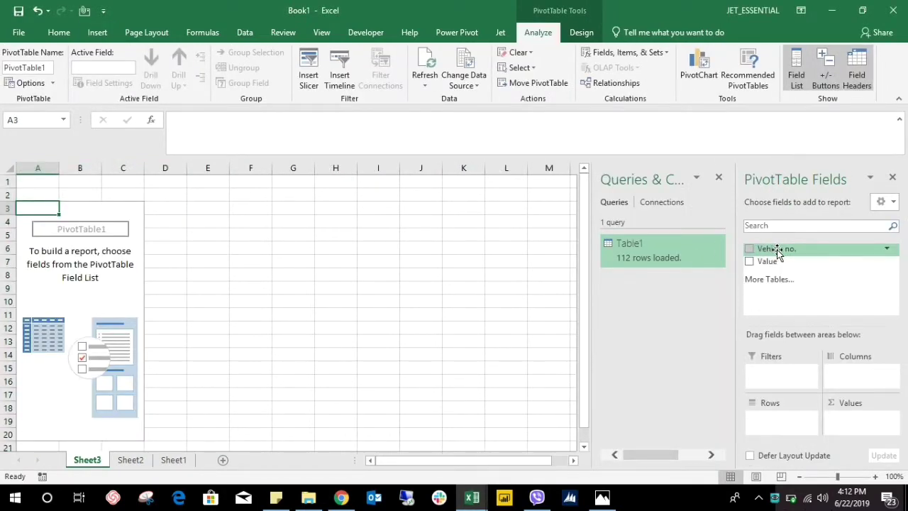
# Set Vehicle no. as the PivotTable's rows, Value as its columns and the count of Value as its values
pyautogui.moveTo(776, 252); pyautogui.dragTo(775, 426)
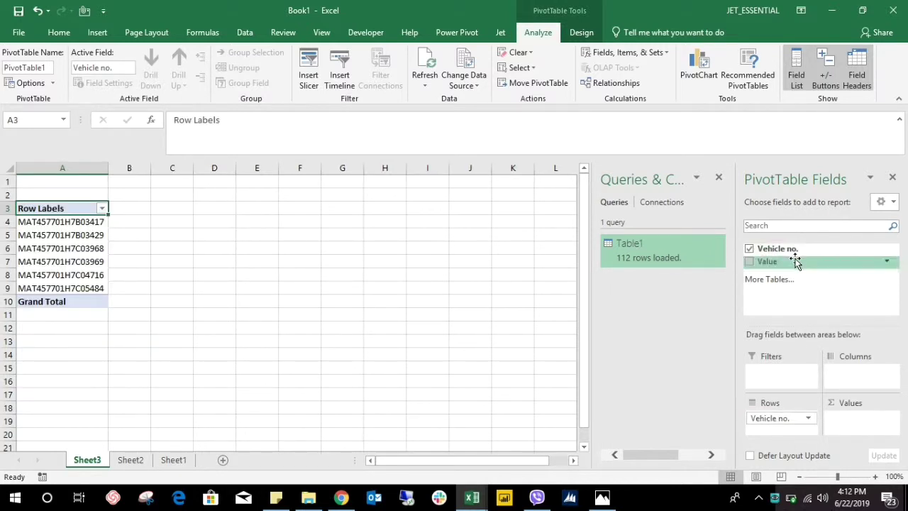
pyautogui.moveTo(794, 263); pyautogui.dragTo(850, 376)
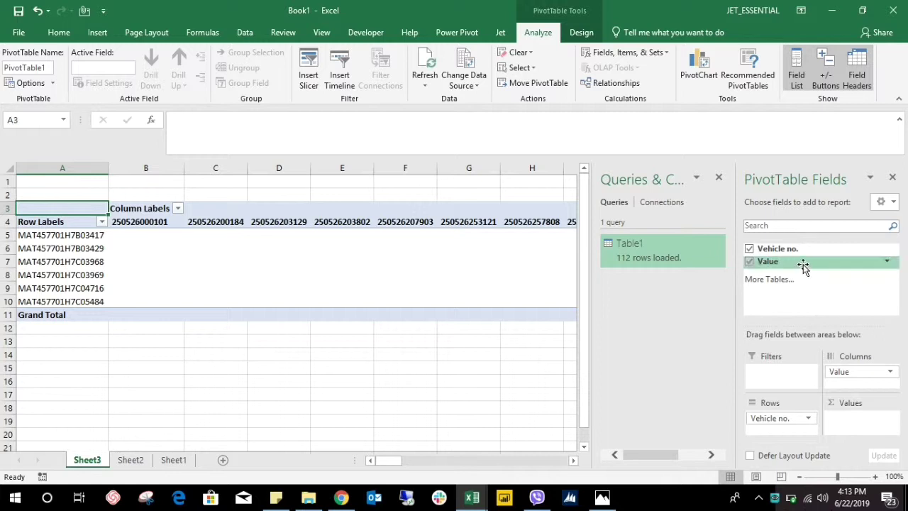
pyautogui.moveTo(802, 265); pyautogui.dragTo(856, 428)
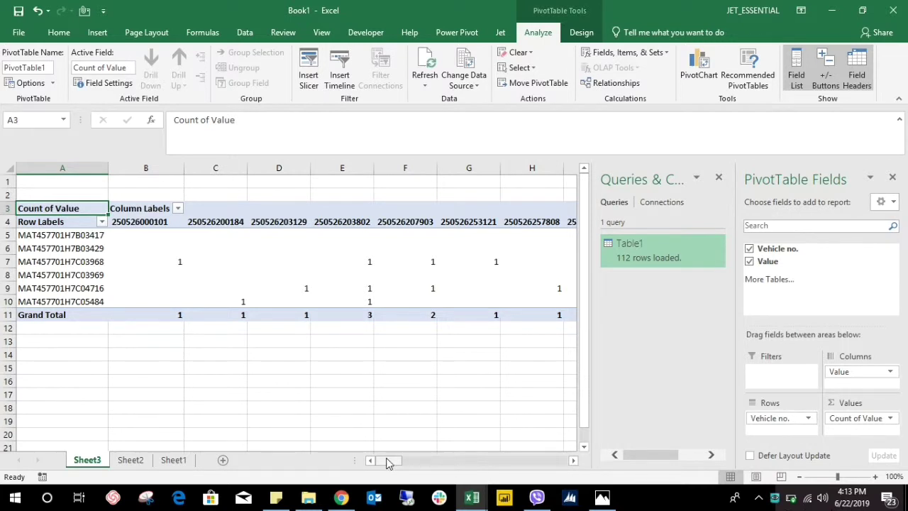
# Swap the PivotTable axes so Value forms the rows and Vehicle no. forms the columns
pyautogui.moveTo(389, 463); pyautogui.dragTo(370, 470)
pyautogui.moveTo(847, 374)
pyautogui.mouseDown()
pyautogui.moveTo(772, 430)
pyautogui.moveTo(849, 385)
pyautogui.mouseUp()
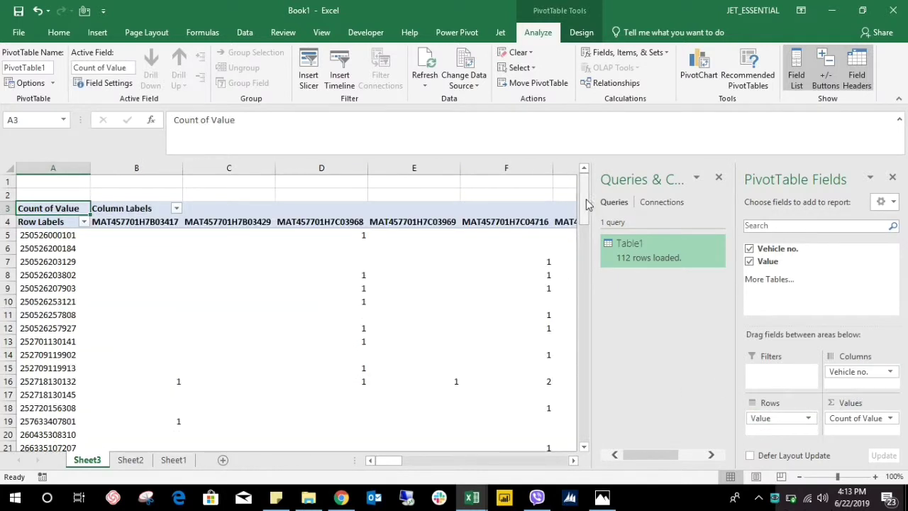
pyautogui.moveTo(588, 203); pyautogui.dragTo(576, 126)
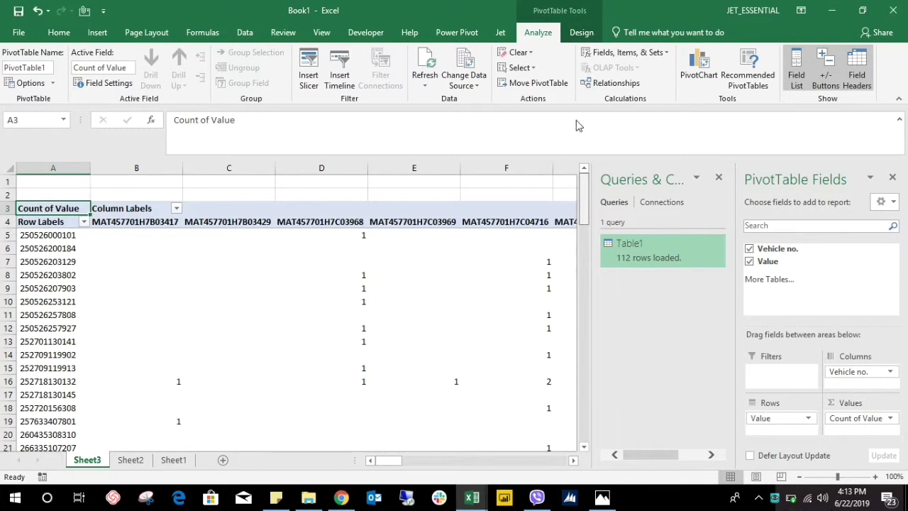
# Show the PivotTable in tabular form without subtotals, and close the queries list
pyautogui.click(581, 32)
pyautogui.click(91, 84)
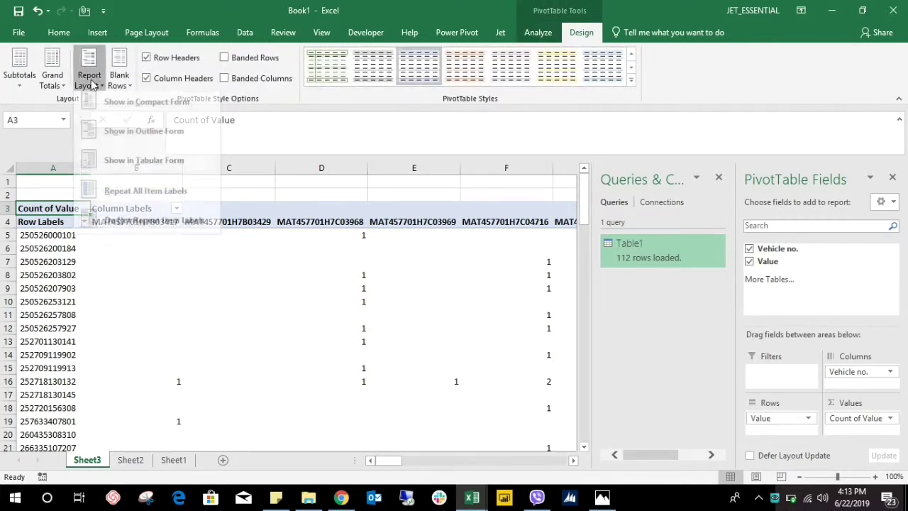
pyautogui.click(113, 168)
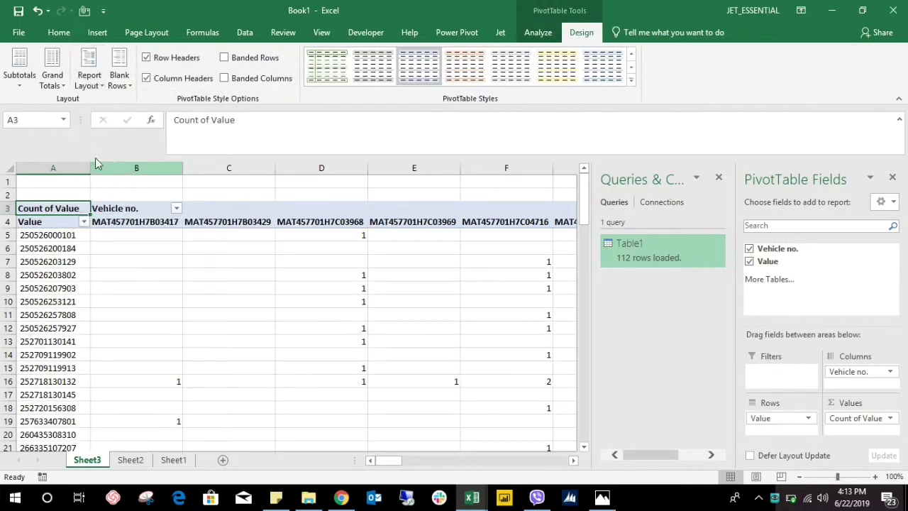
pyautogui.click(19, 71)
pyautogui.click(41, 109)
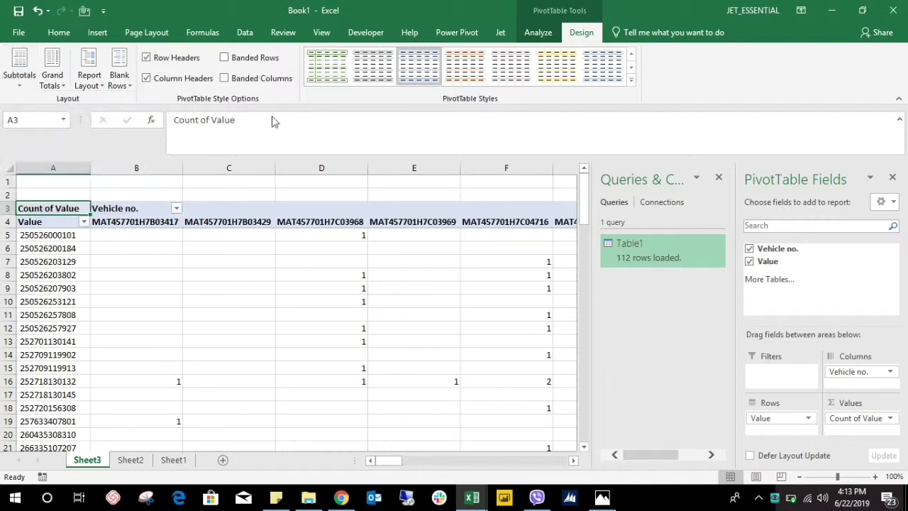
pyautogui.click(717, 179)
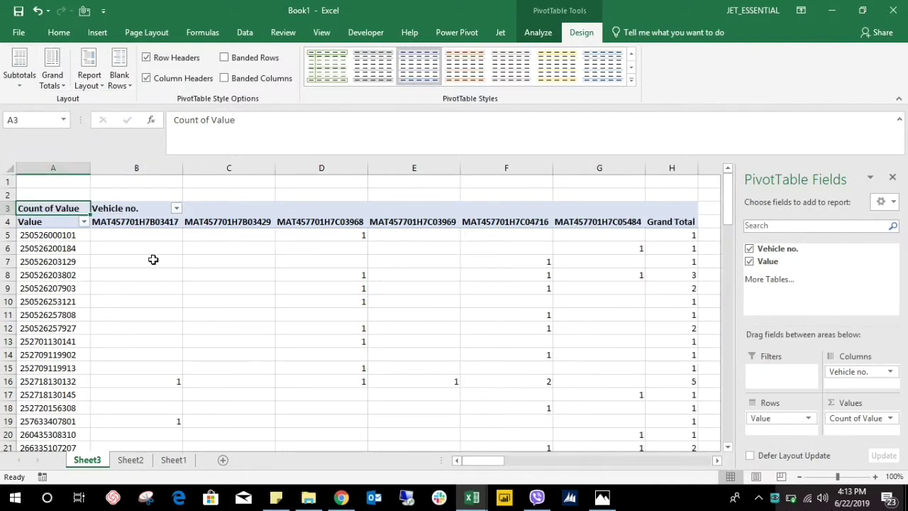
# Enter the note "Done" in cell C2 above the PivotTable
pyautogui.moveTo(153, 259)
pyautogui.click(218, 194)
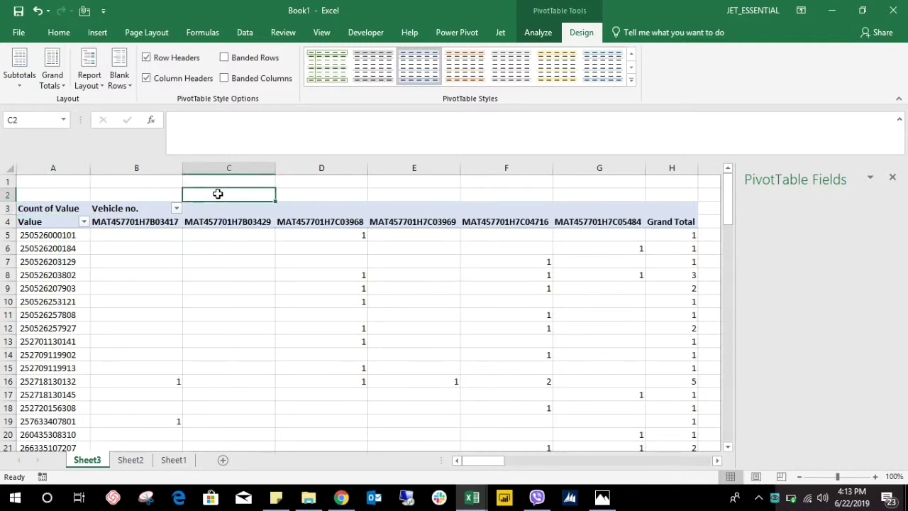
pyautogui.write('Done')
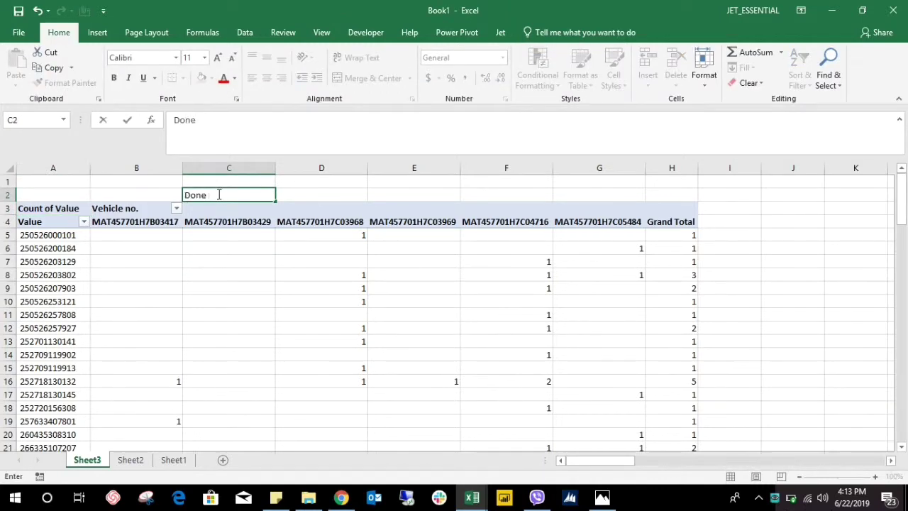
pyautogui.press('Return')
# Enter the text "Thanks for watching...." in cell D2
pyautogui.press('Up')
pyautogui.press('Right')
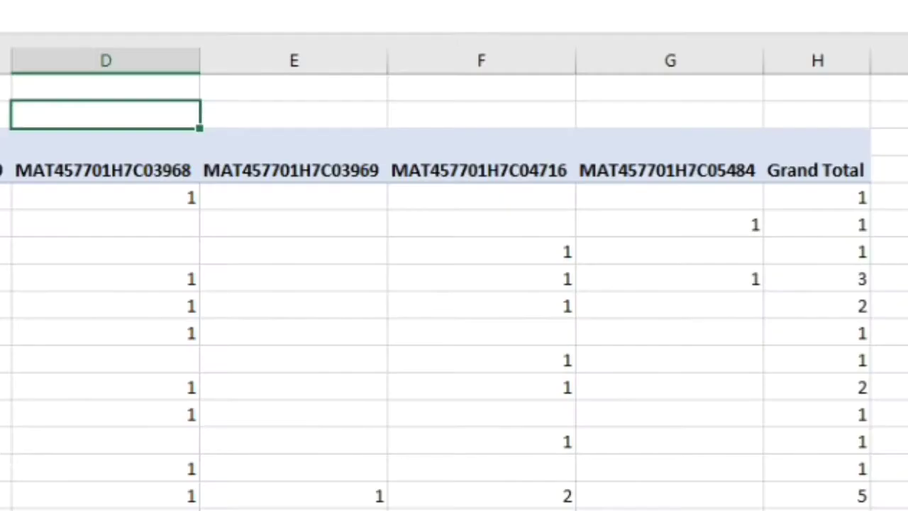
pyautogui.write('Thanks fo')
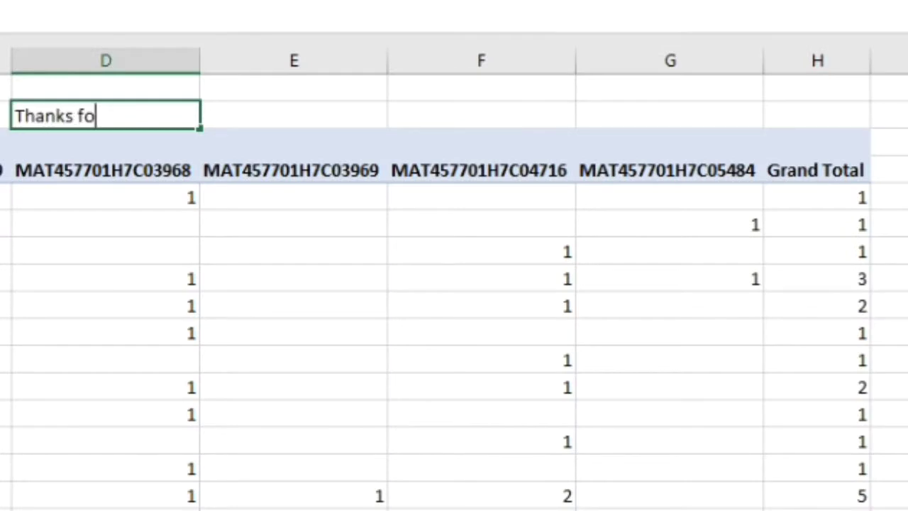
pyautogui.write('r watching')
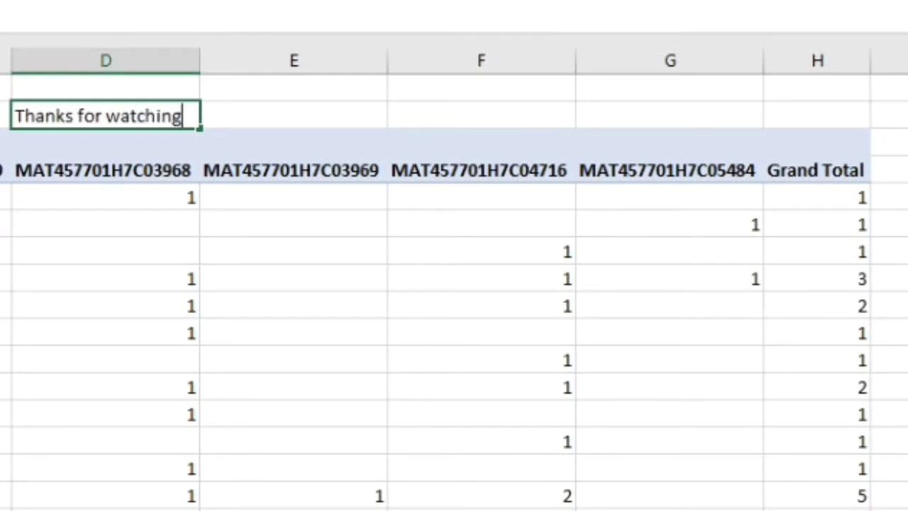
pyautogui.write('....')
pyautogui.press('Return')
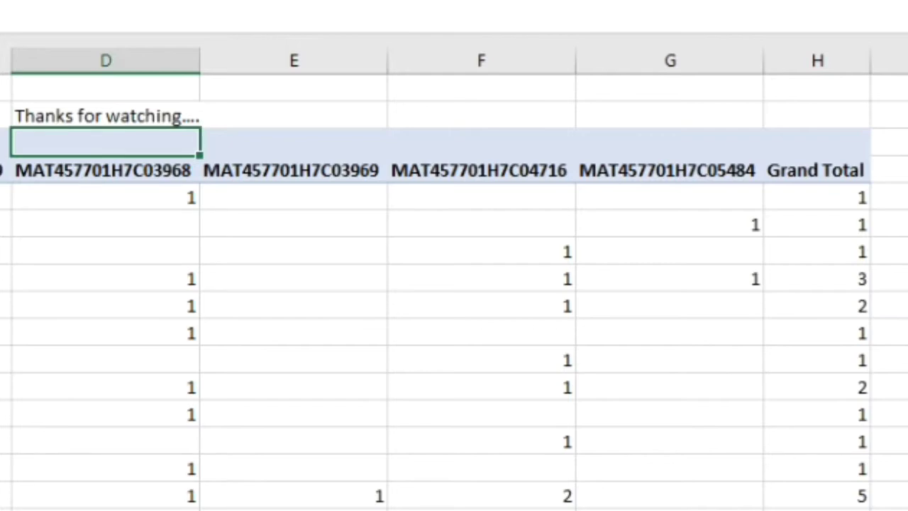
# Enter the text "PLz subscribe...." in cell F2
pyautogui.click(294, 116)
pyautogui.click(481, 115)
pyautogui.write('PLz s')
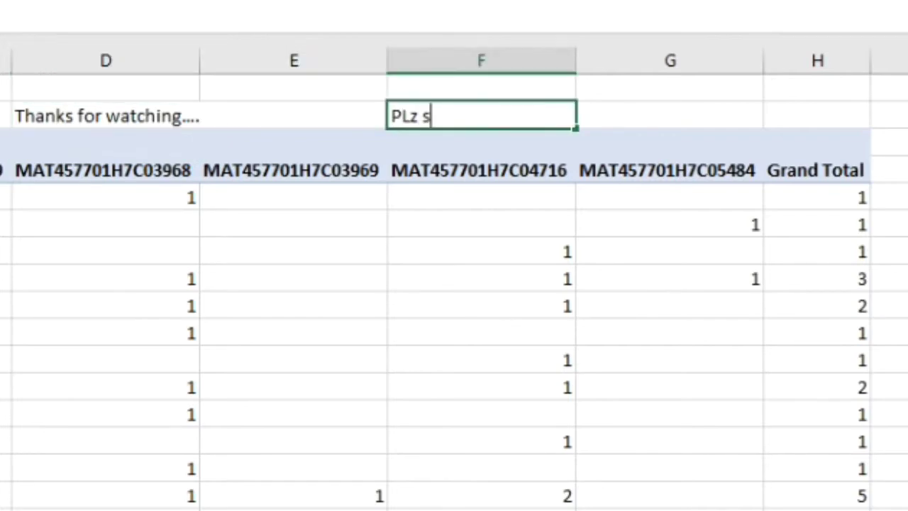
pyautogui.write('ubscribe..')
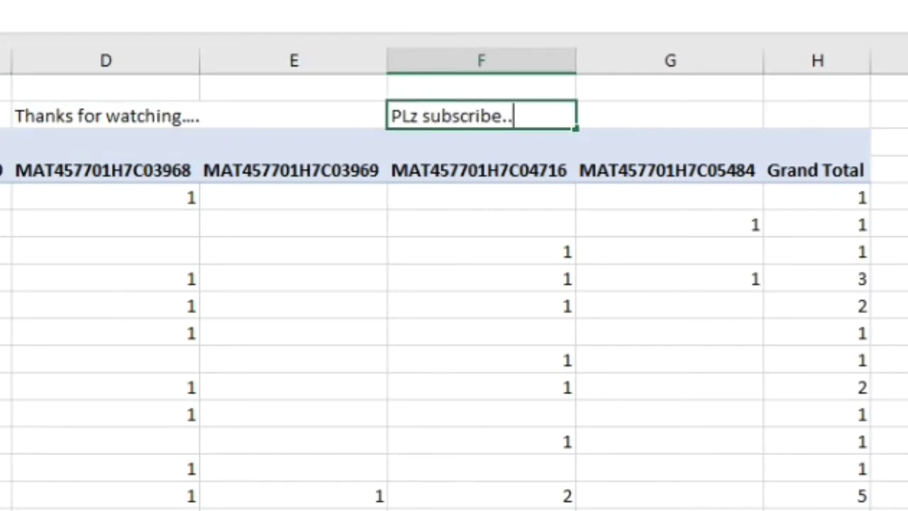
pyautogui.write('..')
pyautogui.press('Return')
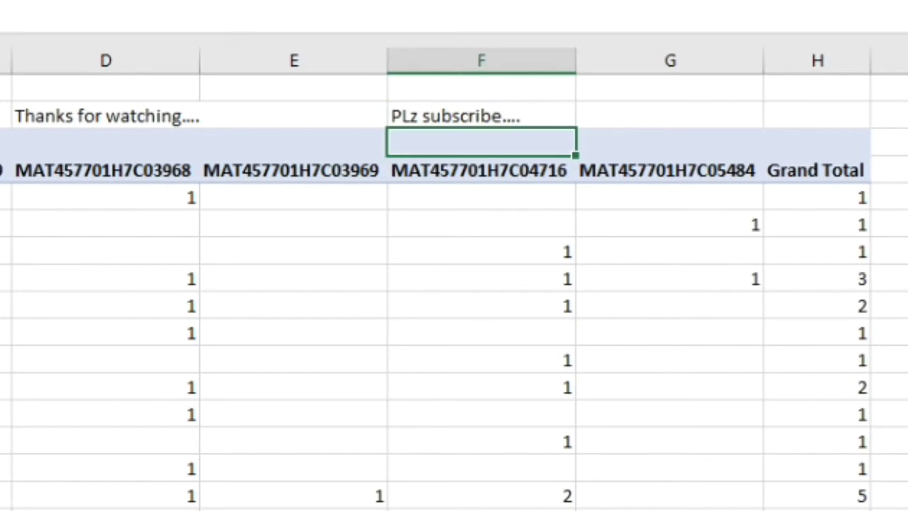